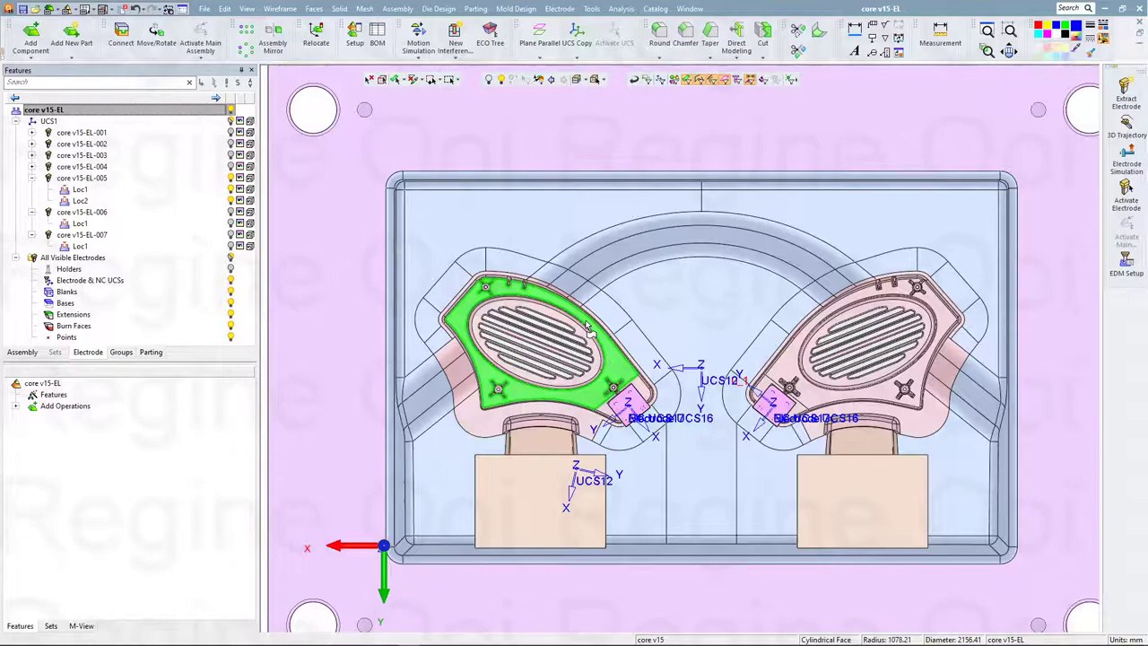
# Generate an Electrode Drawing for electrode core v15-EL-005.
pyautogui.rightClick(141, 120)
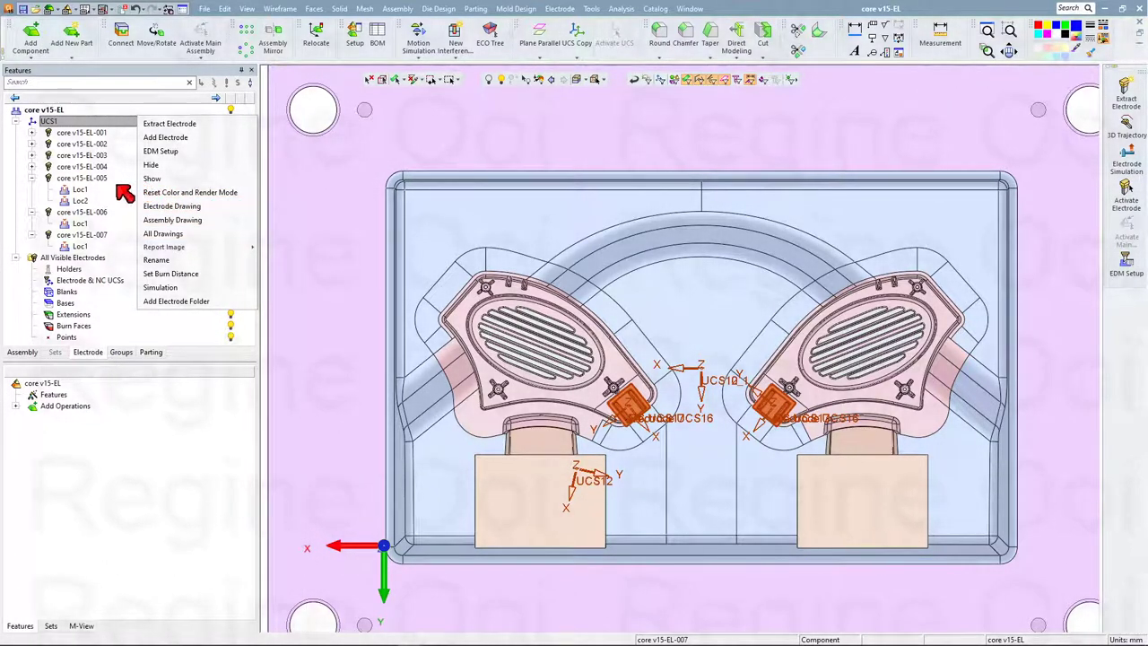
pyautogui.click(117, 178)
pyautogui.rightClick(117, 179)
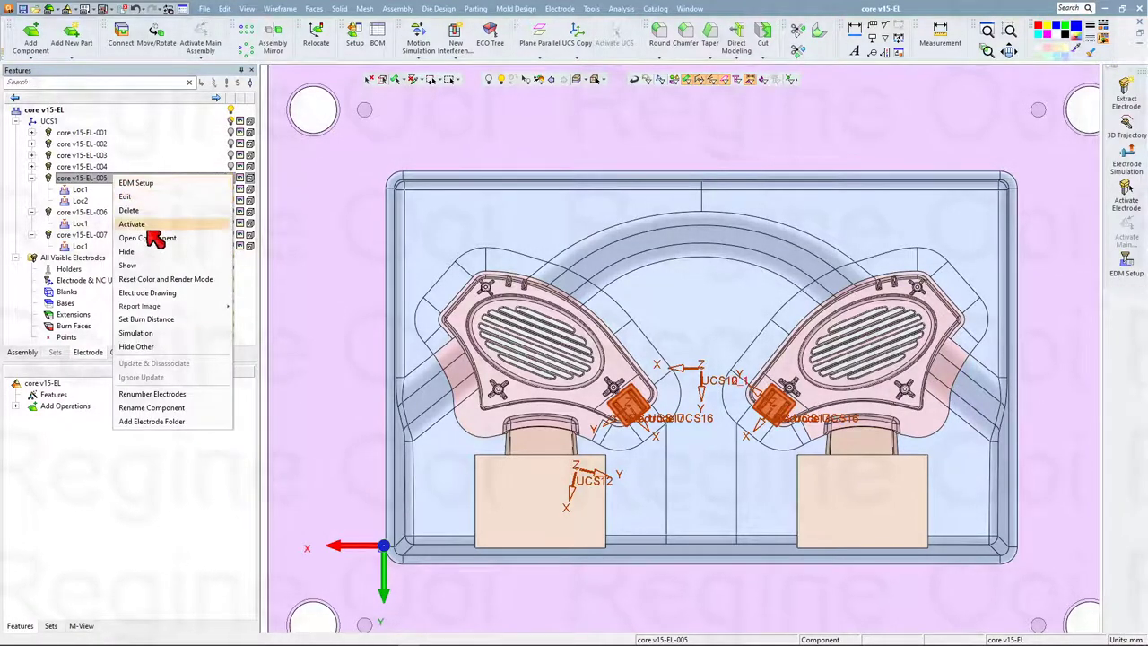
pyautogui.click(177, 295)
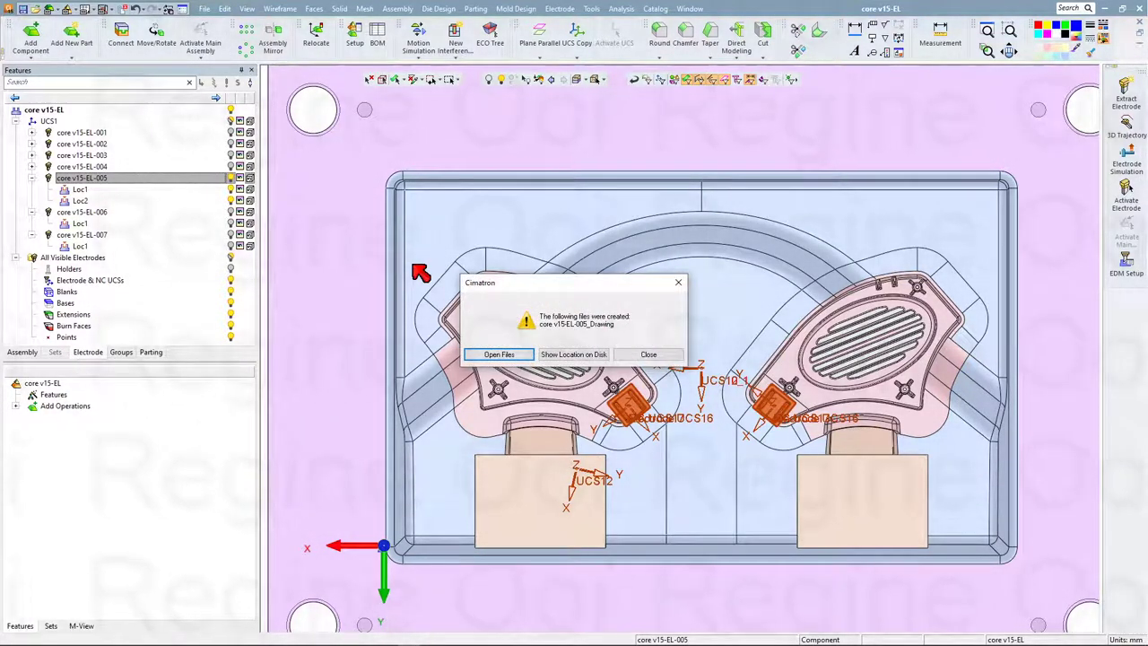
# Open the new core v15-EL-005_Drawing and fit the whole Combined Drawing sheet in view.
pyautogui.click(498, 355)
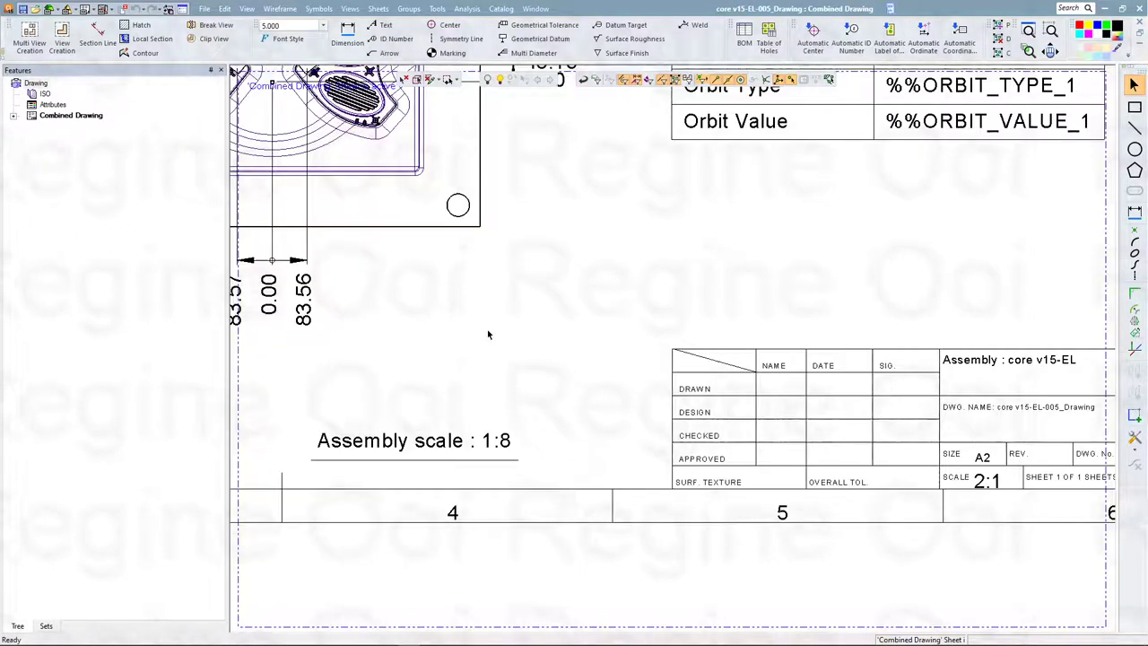
pyautogui.rightClick(487, 314)
pyautogui.click(516, 321)
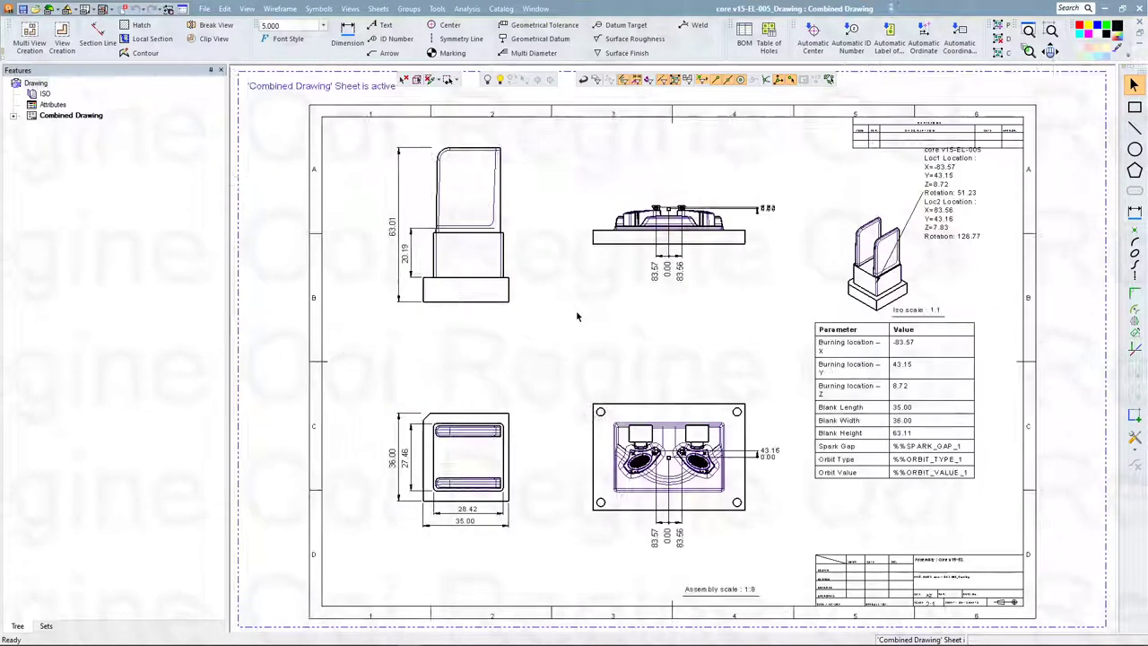
# Edit and confirm the iso-view location note so it lists Loc1 and Loc2 coordinates and rotations.
pyautogui.doubleClick(952, 212)
pyautogui.middleClick(954, 206)
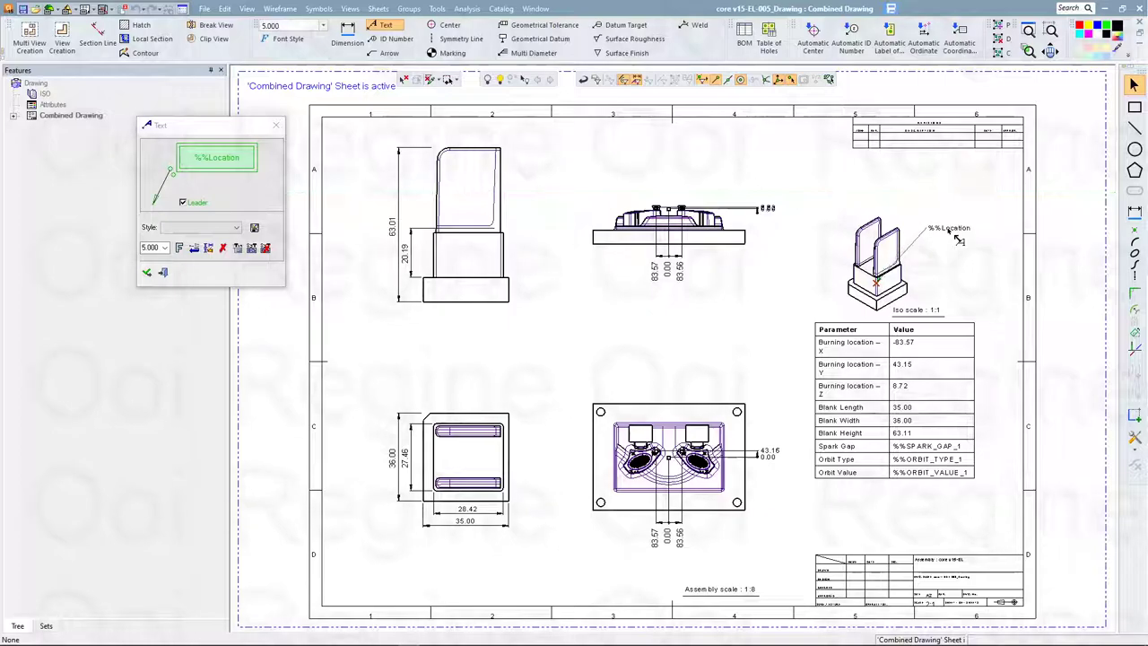
pyautogui.click(162, 272)
# Zoom and pan around the sheet to check the parameter table and blank size 35.00 × 36.00 × 63.11.
pyautogui.scroll(5, 463, 249)
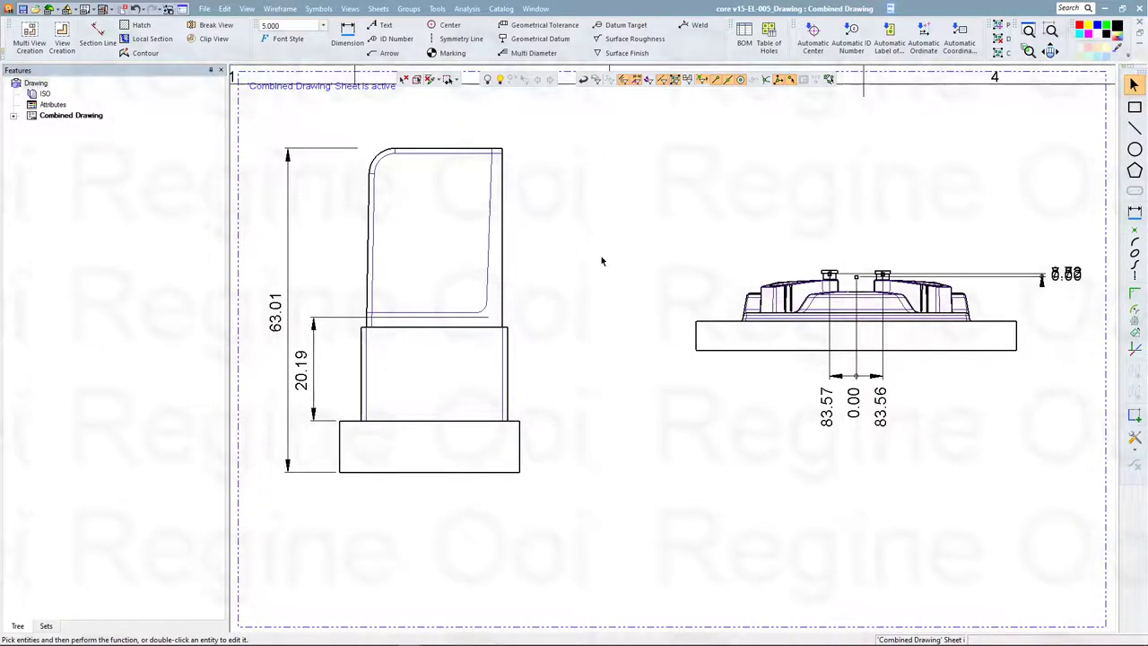
pyautogui.scroll(-3, 622, 395)
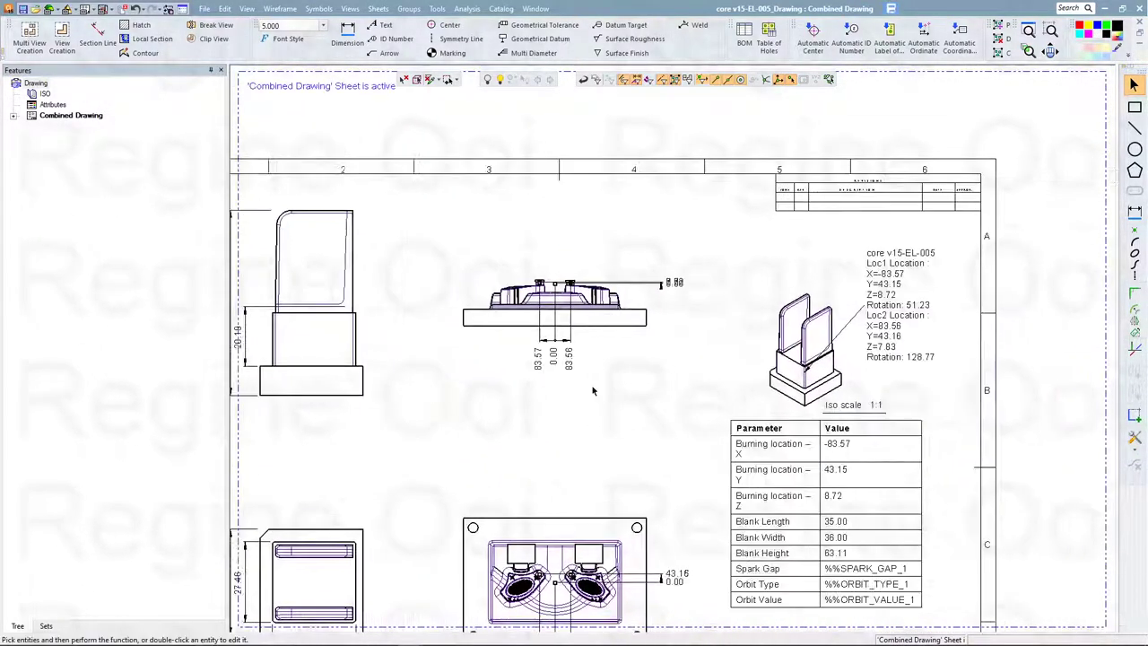
pyautogui.scroll(2, 967, 333)
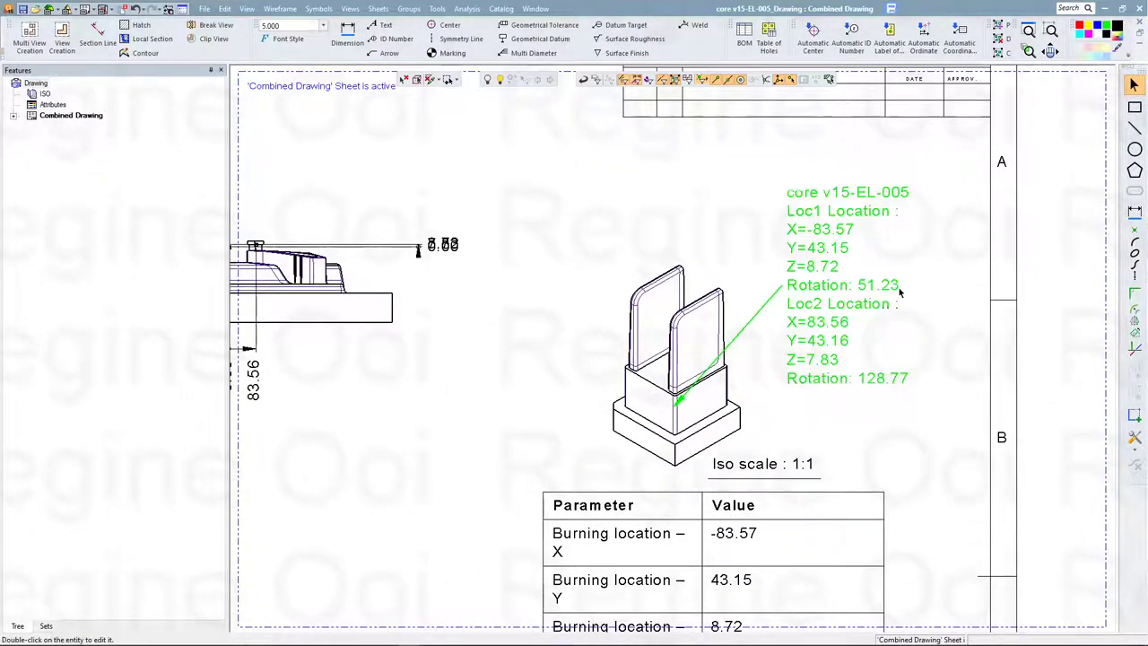
pyautogui.scroll(-3, 930, 297)
pyautogui.scroll(1, 732, 394)
pyautogui.moveTo(731, 395); pyautogui.dragTo(734, 267, button='middle')
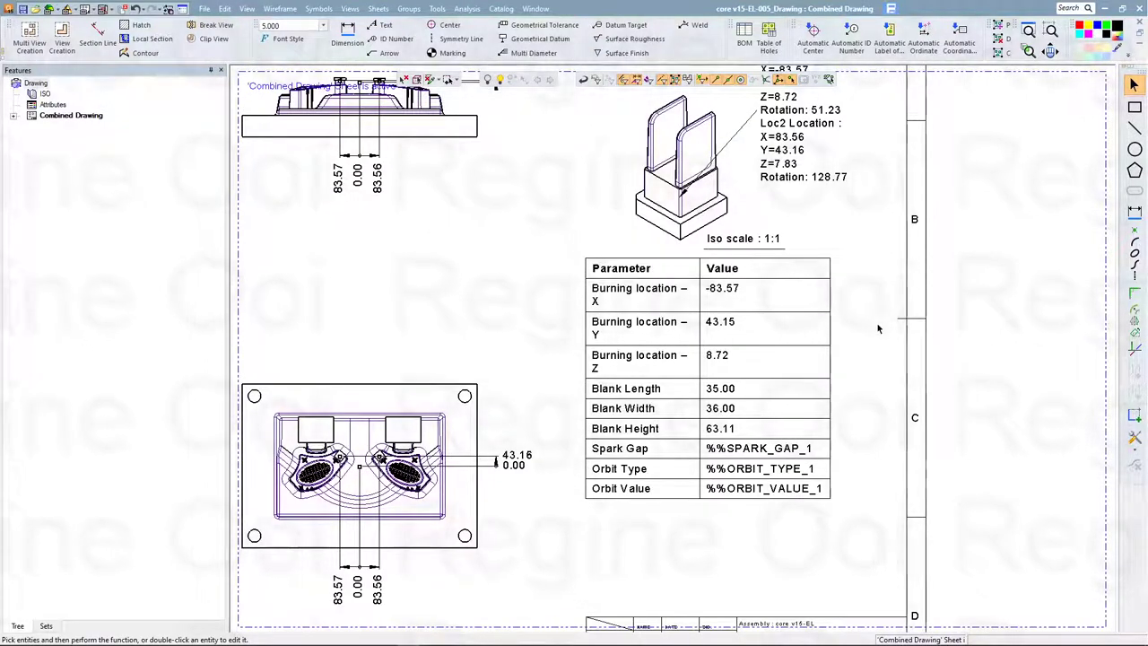
pyautogui.scroll(-2, 879, 329)
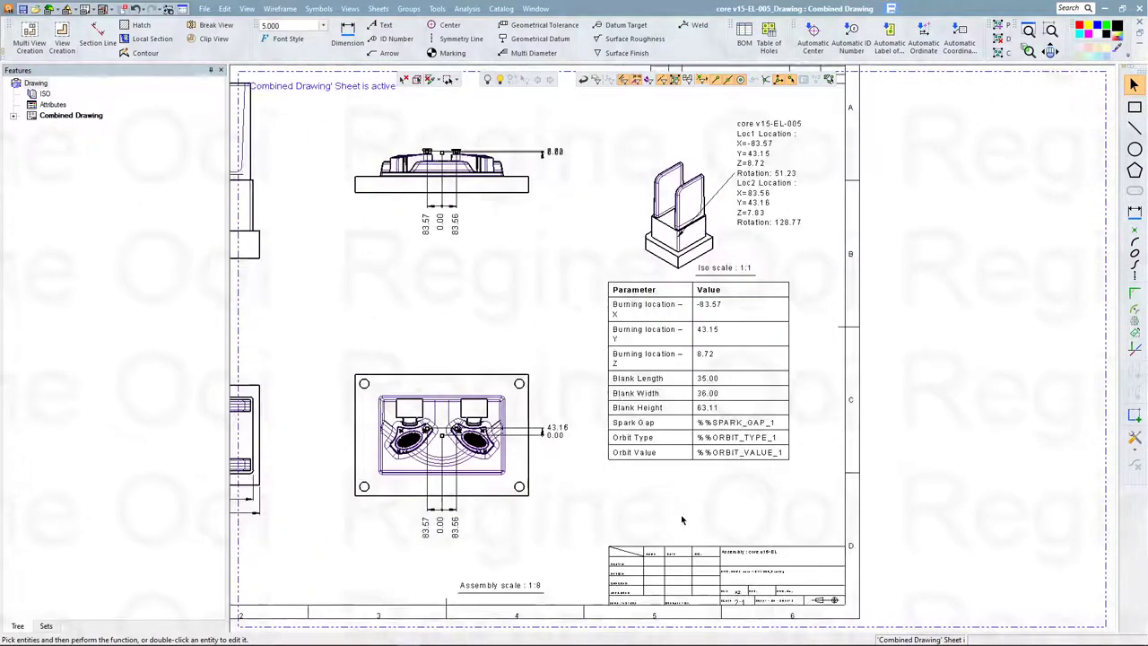
pyautogui.scroll(1, 474, 430)
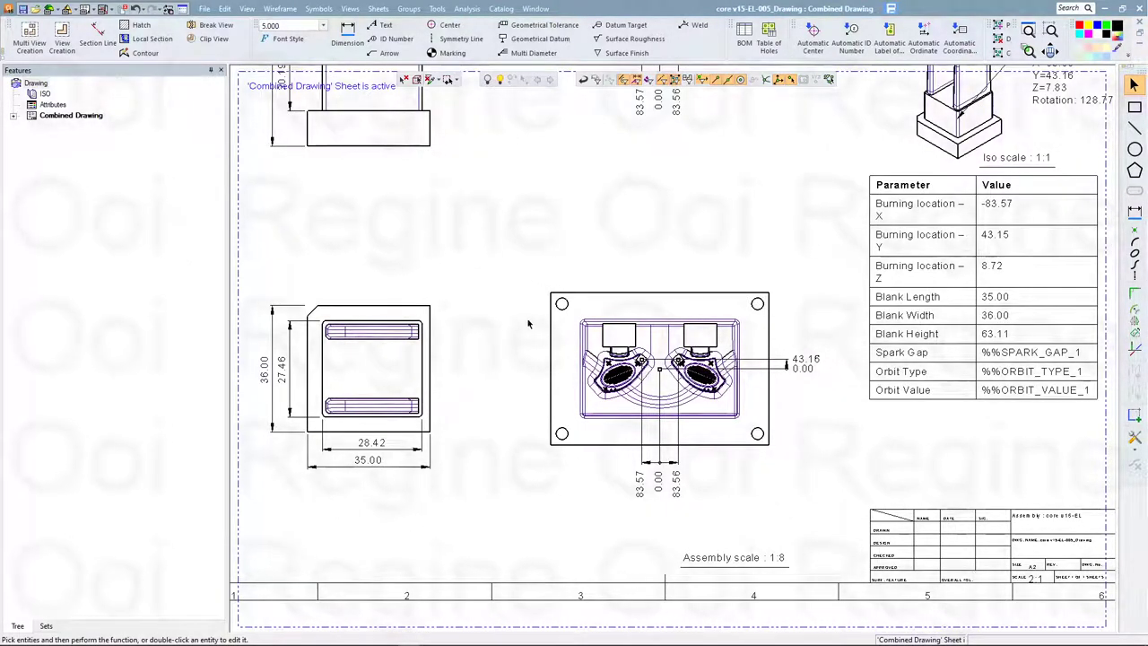
pyautogui.scroll(-2, 589, 348)
pyautogui.moveTo(589, 348); pyautogui.dragTo(582, 409, button='middle')
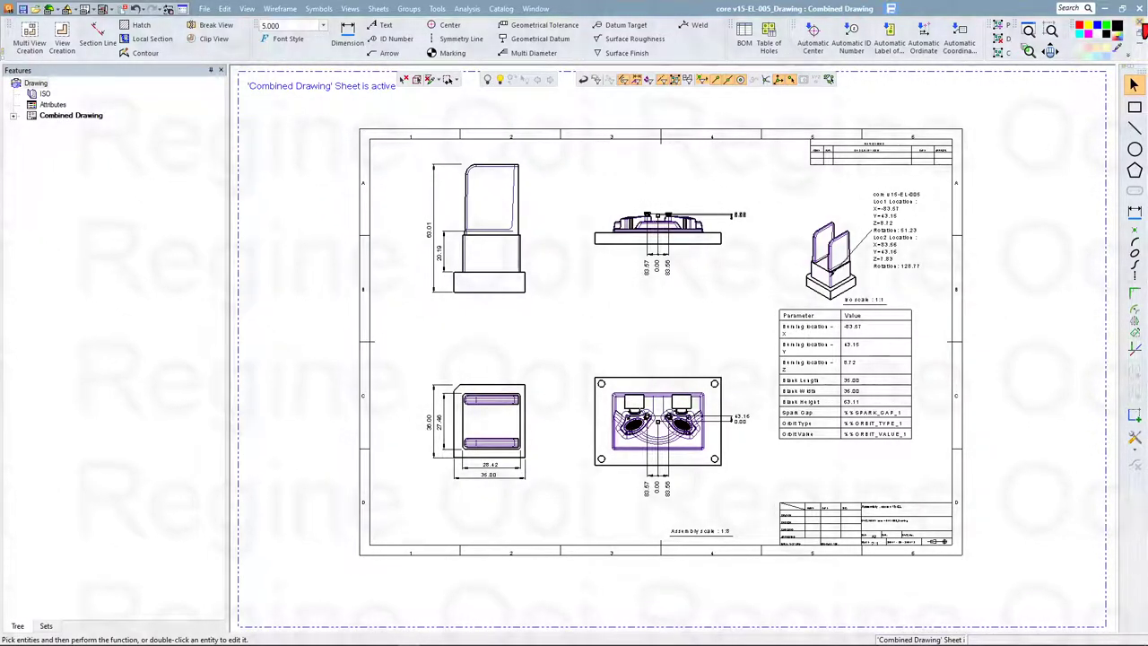
# Discard the EL-005 drawing, then generate and open the Assembly Drawing for all UCS1 electrodes.
pyautogui.click(587, 354)
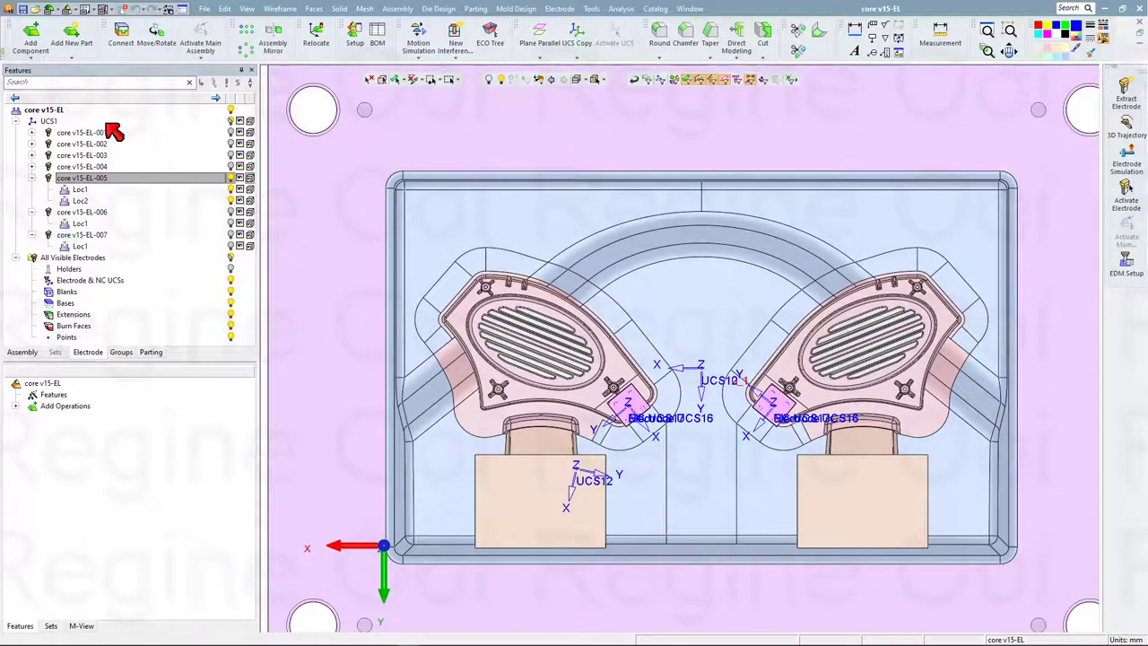
pyautogui.click(113, 121)
pyautogui.rightClick(105, 122)
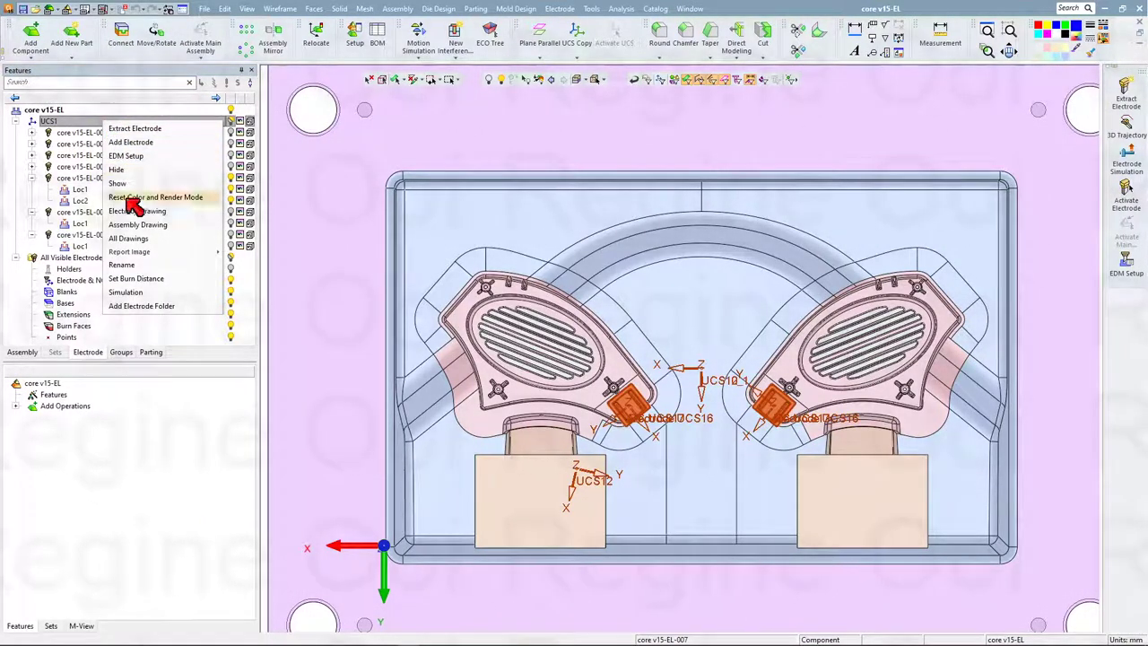
pyautogui.click(163, 226)
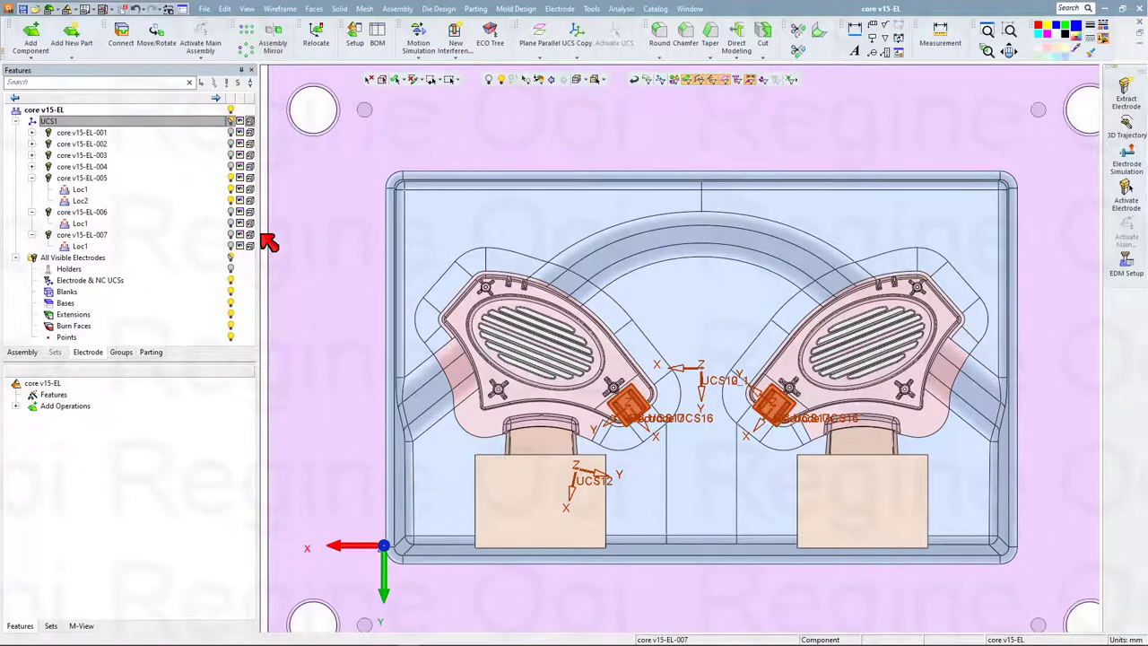
pyautogui.click(512, 358)
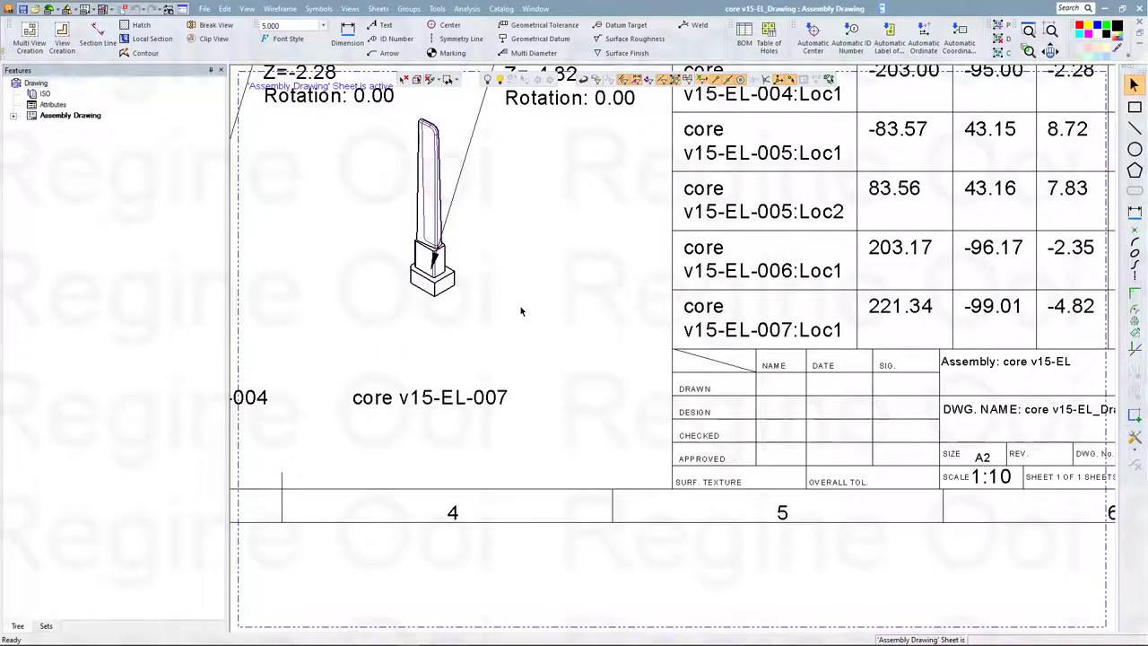
# Fit the assembly sheet, then zoom and pan to the location table listing each electrode's X, Y, Z and rotation.
pyautogui.rightClick(518, 305)
pyautogui.click(535, 314)
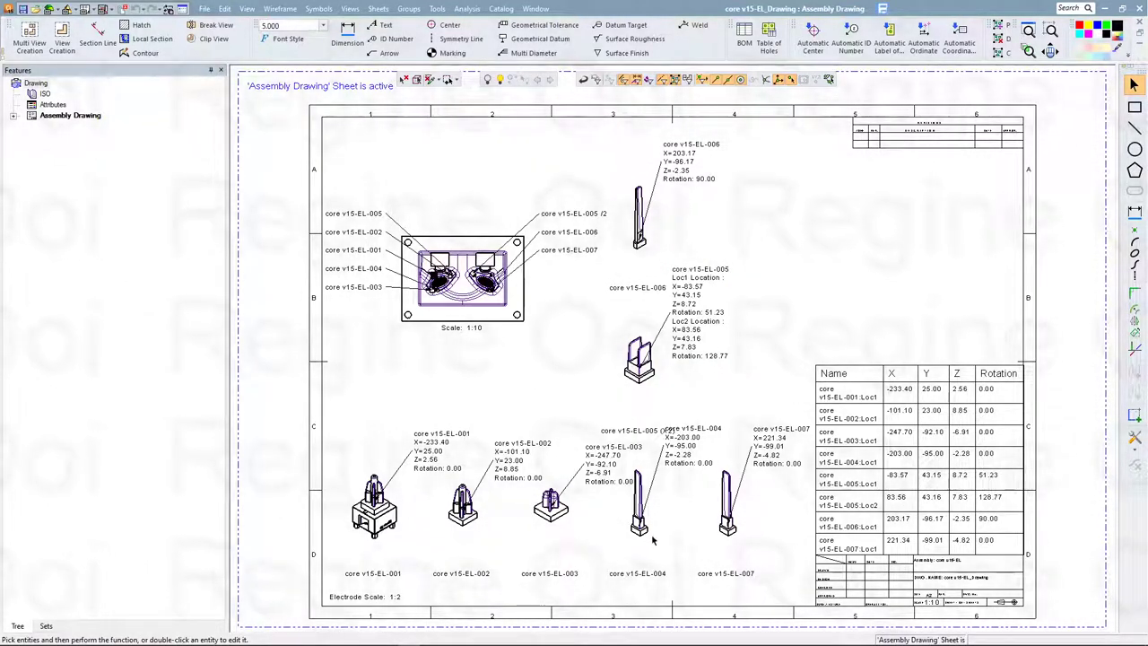
pyautogui.scroll(3, 752, 357)
pyautogui.moveTo(752, 357); pyautogui.dragTo(592, 260, button='middle')
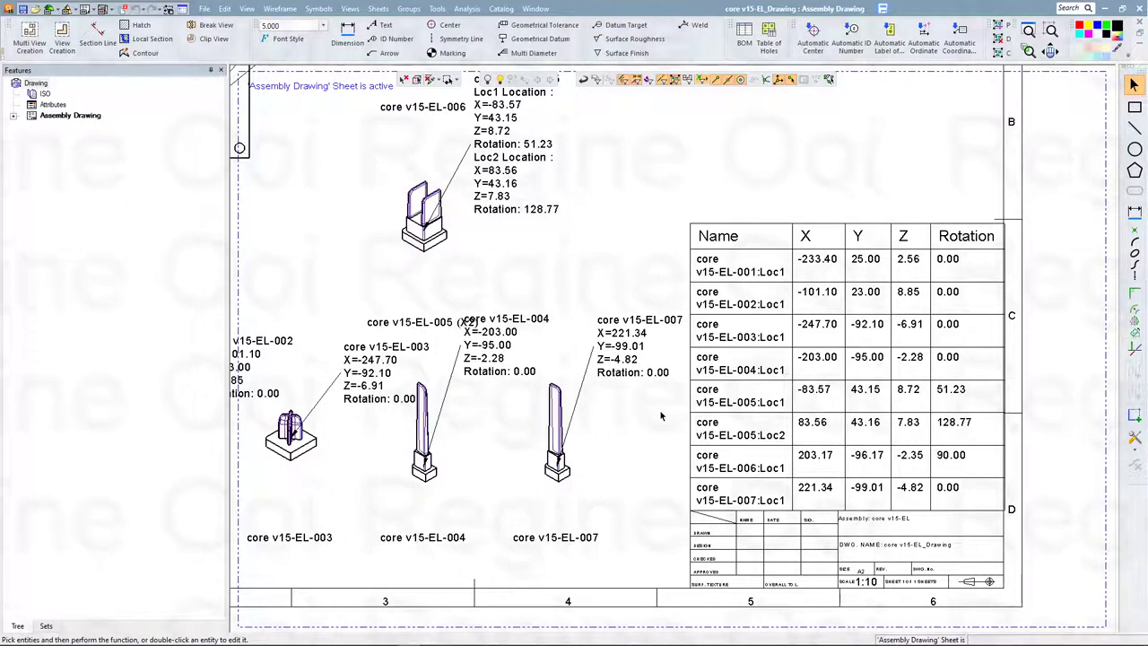
pyautogui.scroll(-1, 669, 443)
pyautogui.scroll(-3, 668, 442)
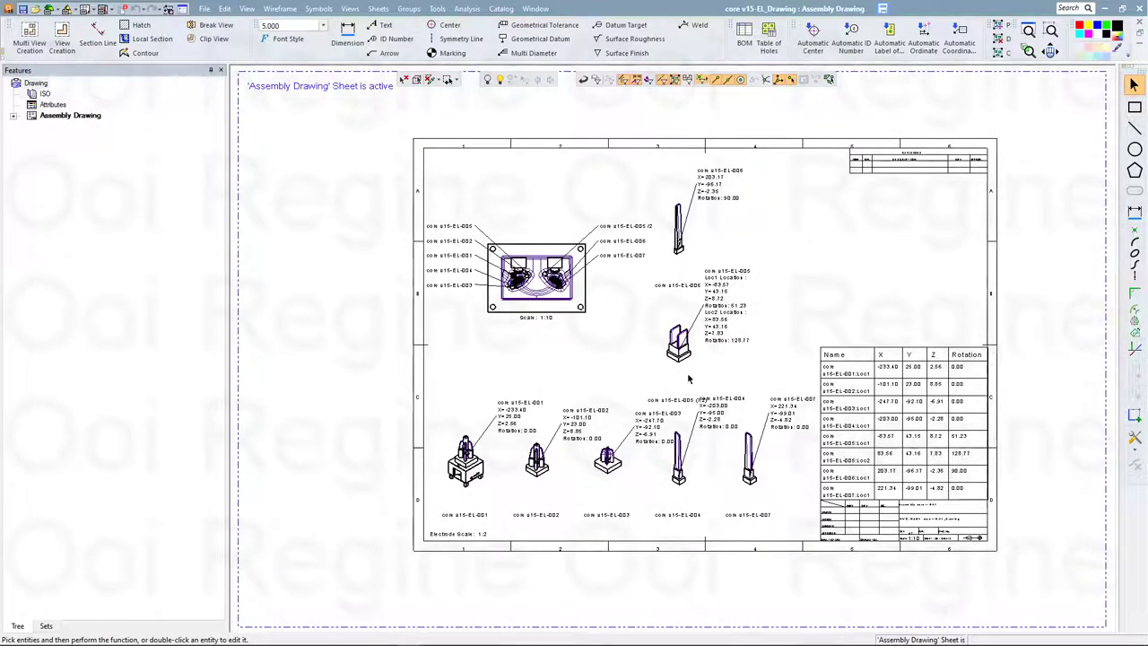
pyautogui.scroll(1, 691, 371)
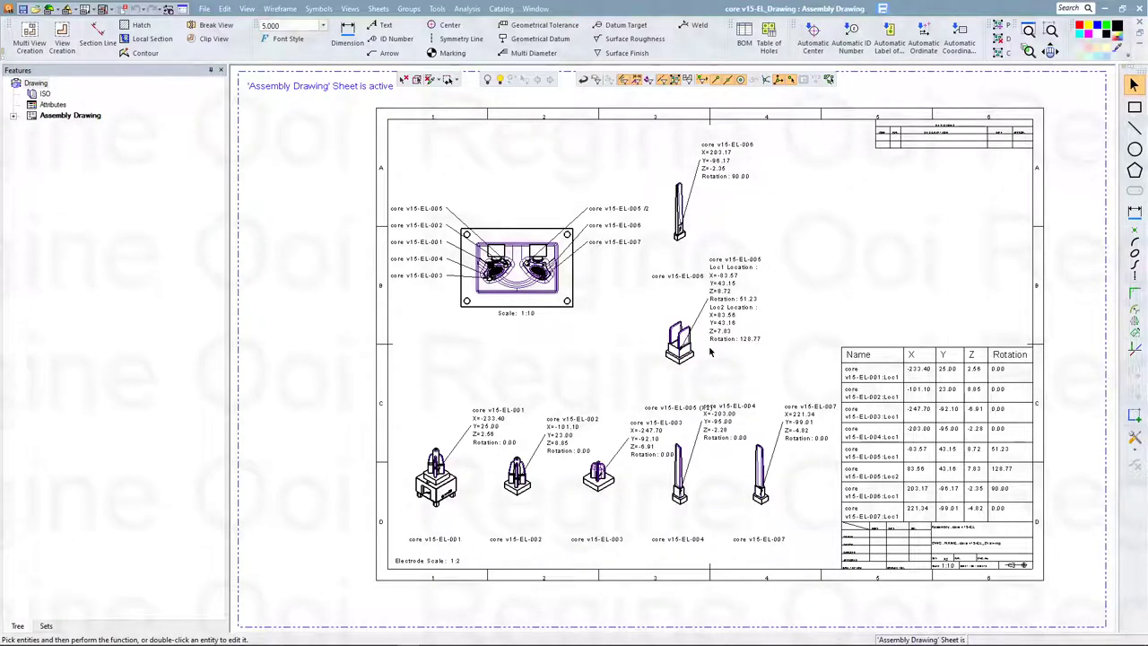
# Discard the assembly drawing, then generate and open the Electrode Drawing for core v15-EL-006.
pyautogui.click(1140, 33)
pyautogui.click(579, 353)
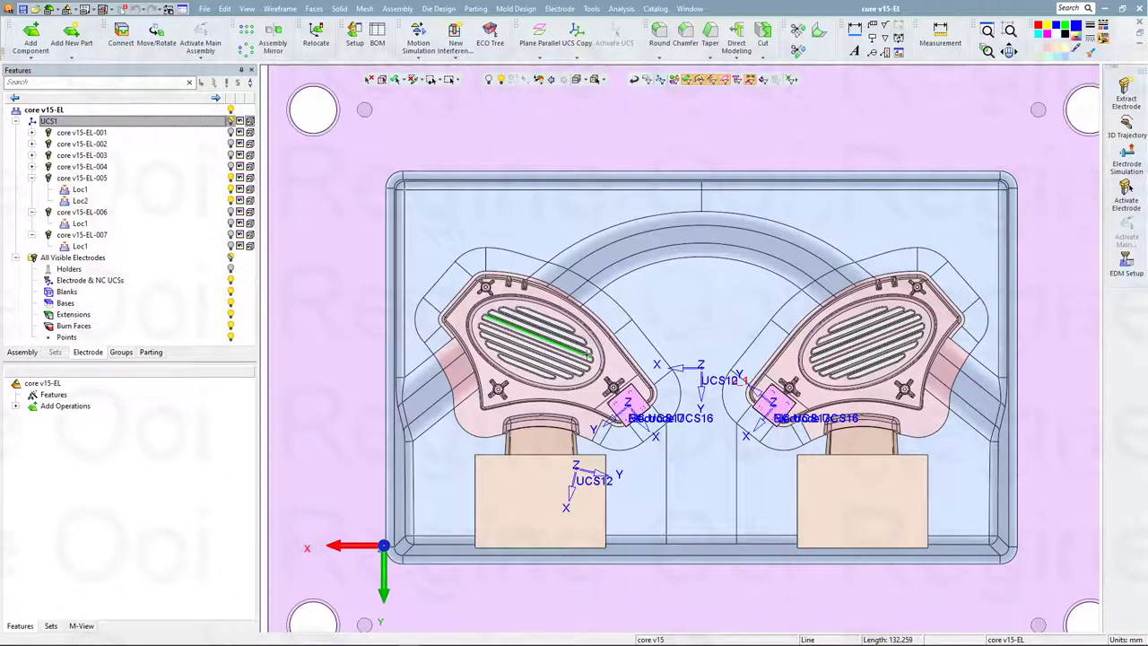
pyautogui.rightClick(134, 211)
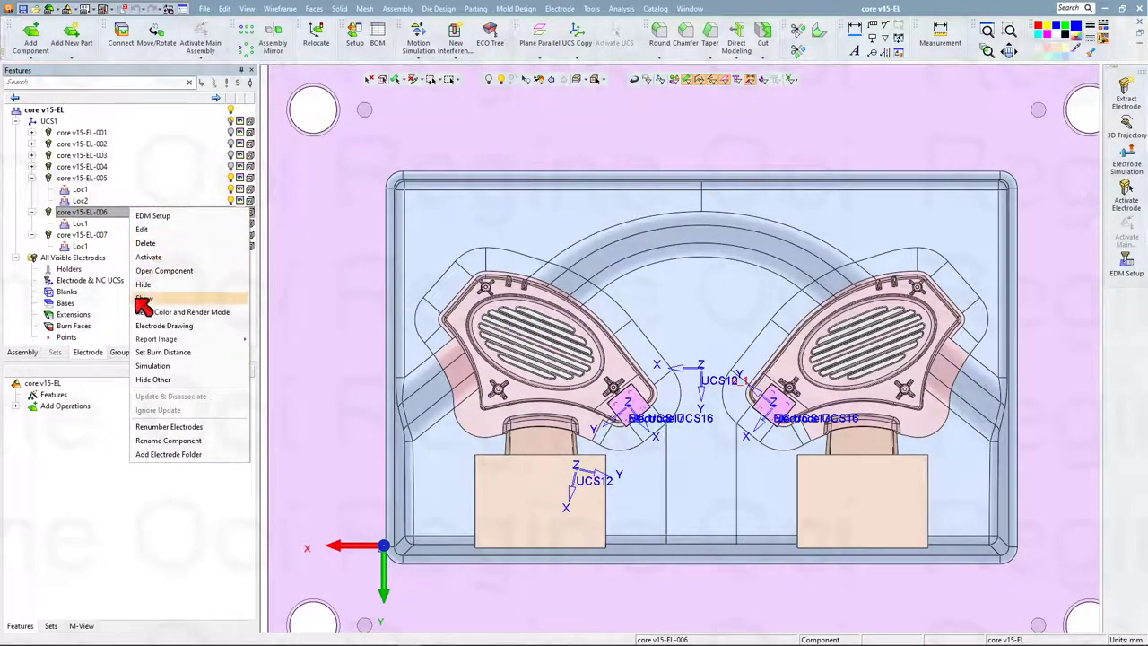
pyautogui.click(153, 325)
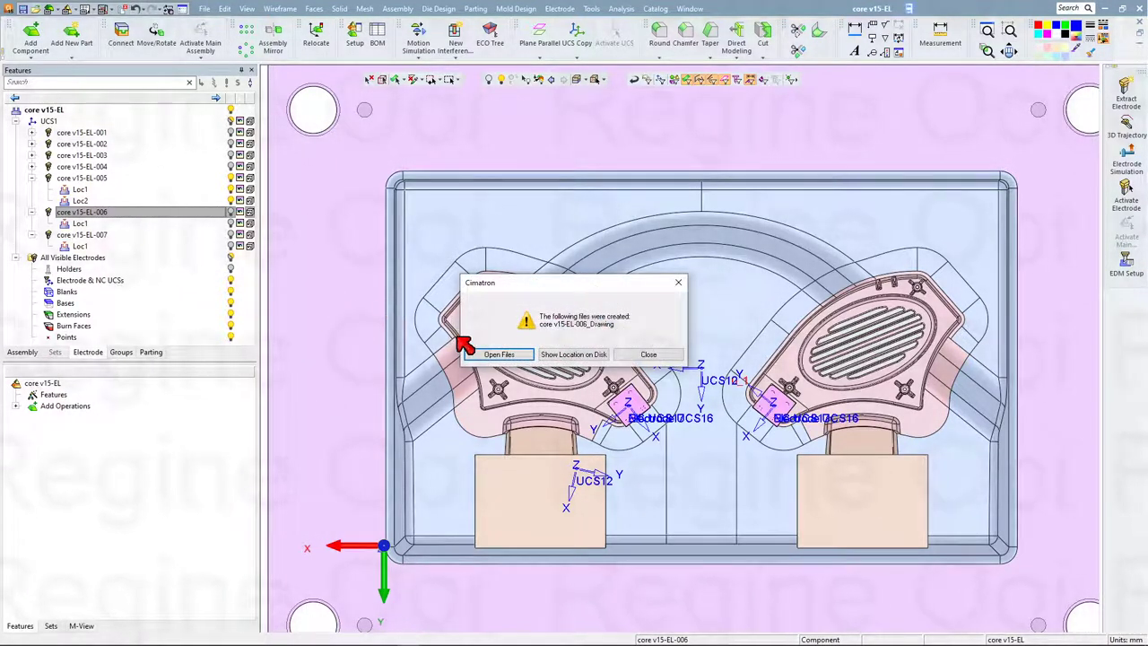
pyautogui.click(484, 359)
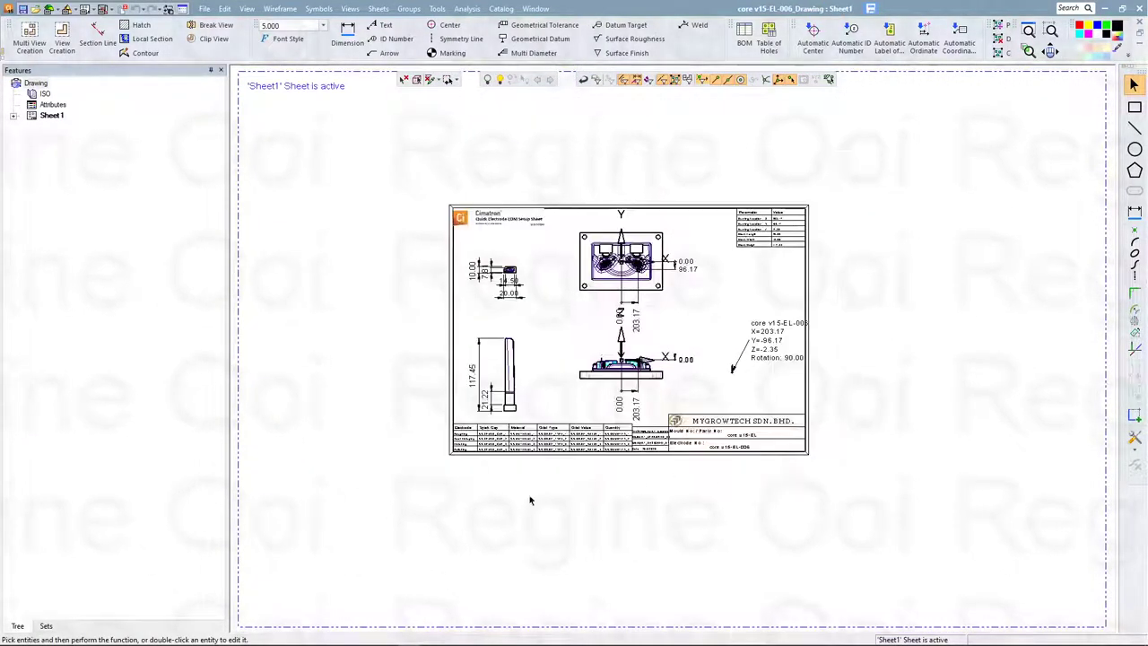
# Zoom around the EL-006 sheet to check location 203.17, -96.17, -2.35 and blank 20.00 × 10.00 × 117.44.
pyautogui.scroll(5, 432, 469)
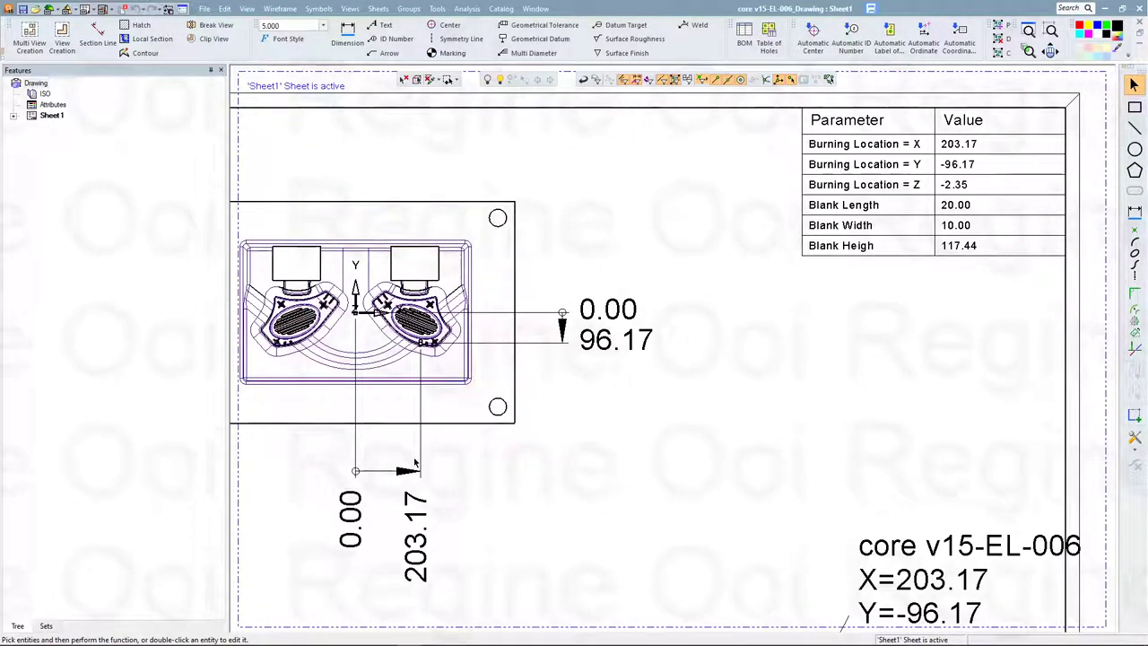
pyautogui.scroll(-5, 501, 353)
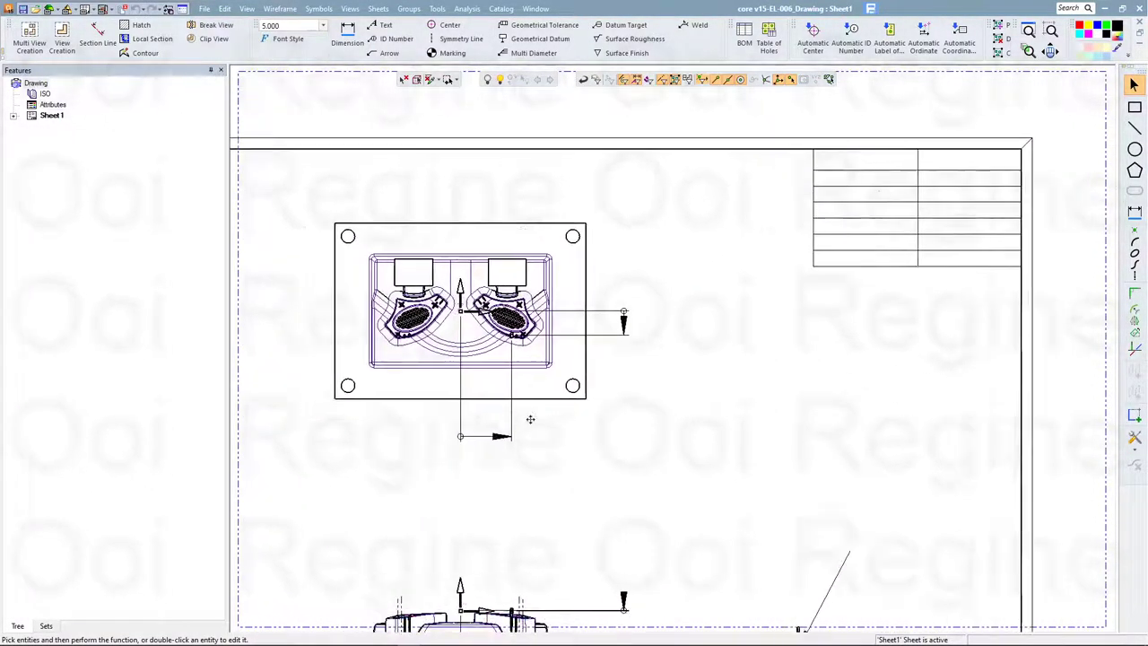
pyautogui.scroll(5, 630, 358)
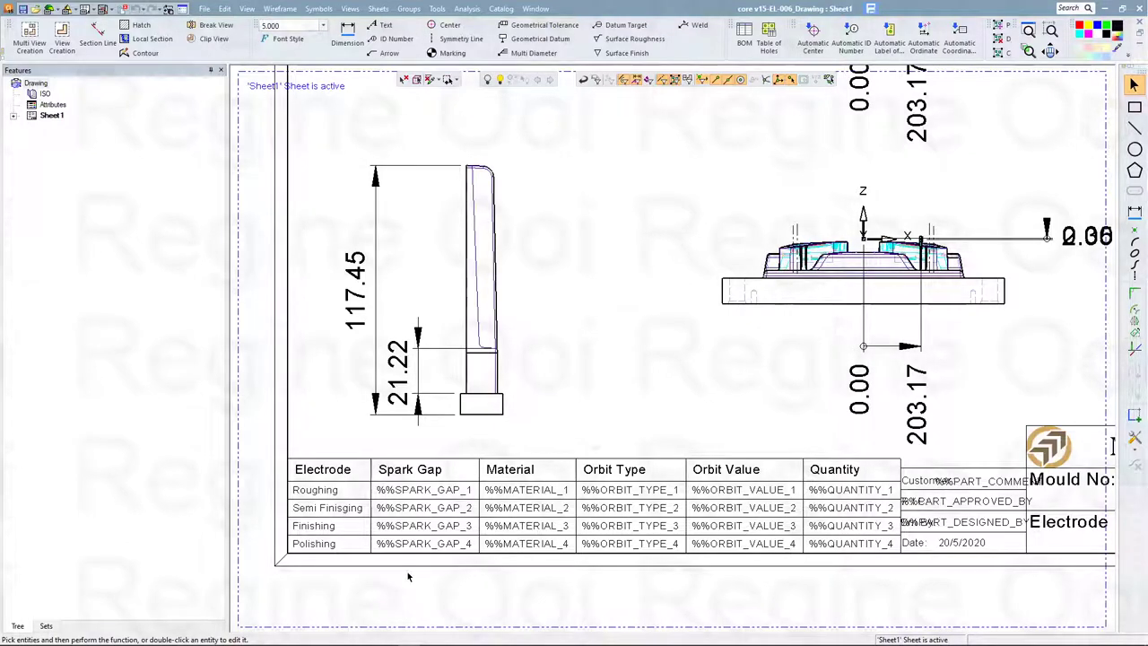
pyautogui.scroll(-5, 701, 408)
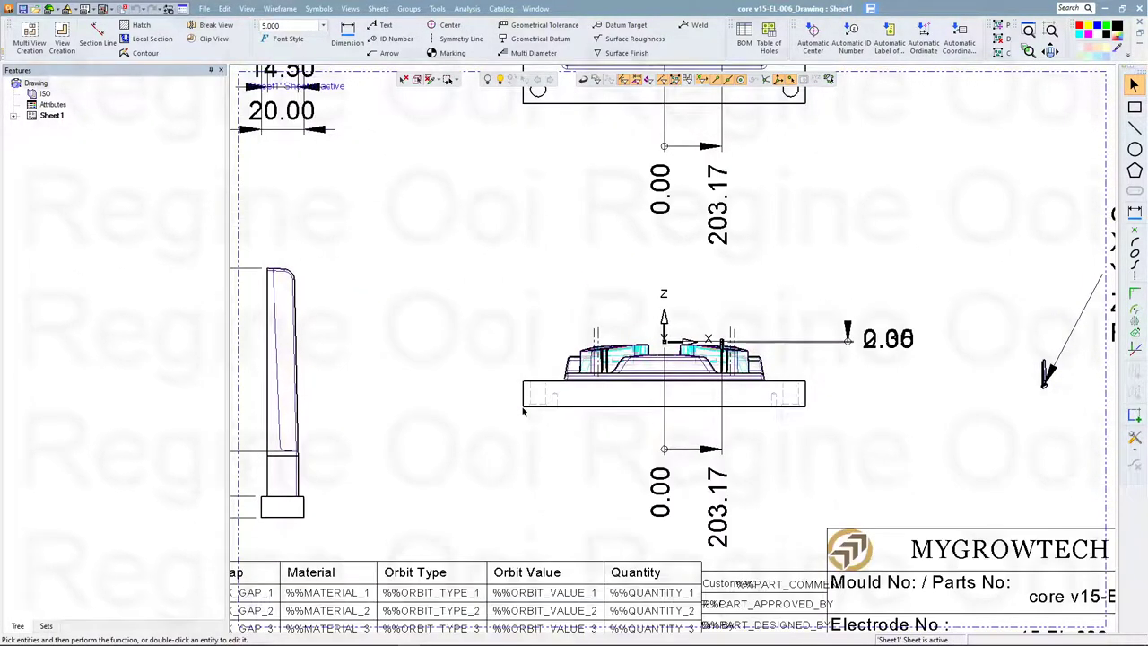
pyautogui.scroll(-3, 516, 412)
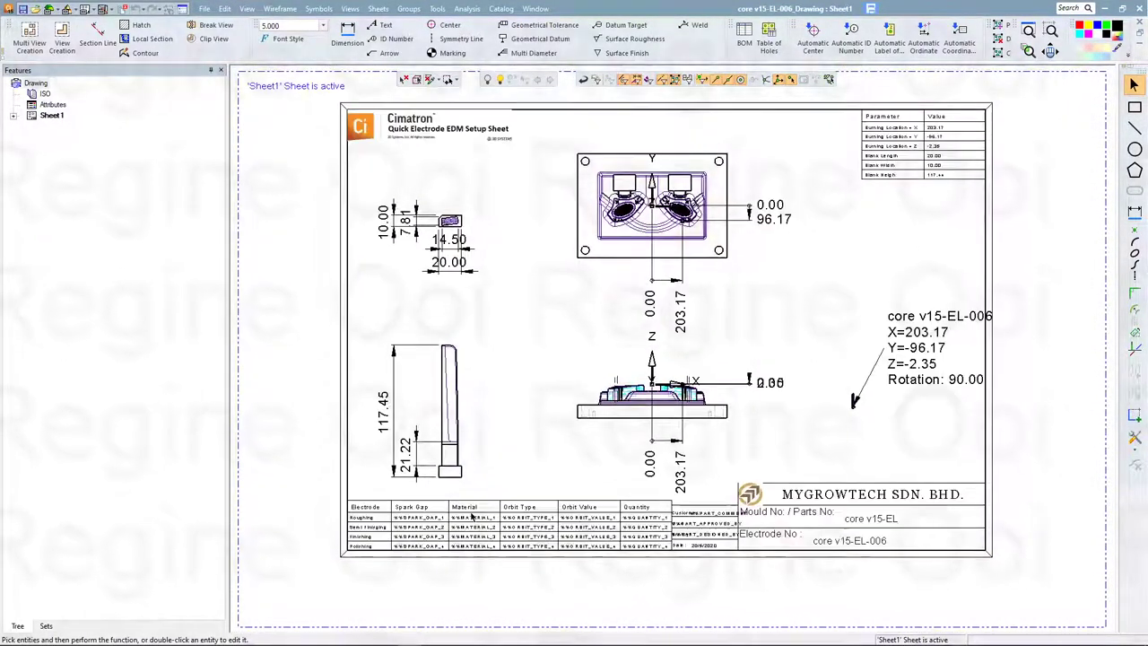